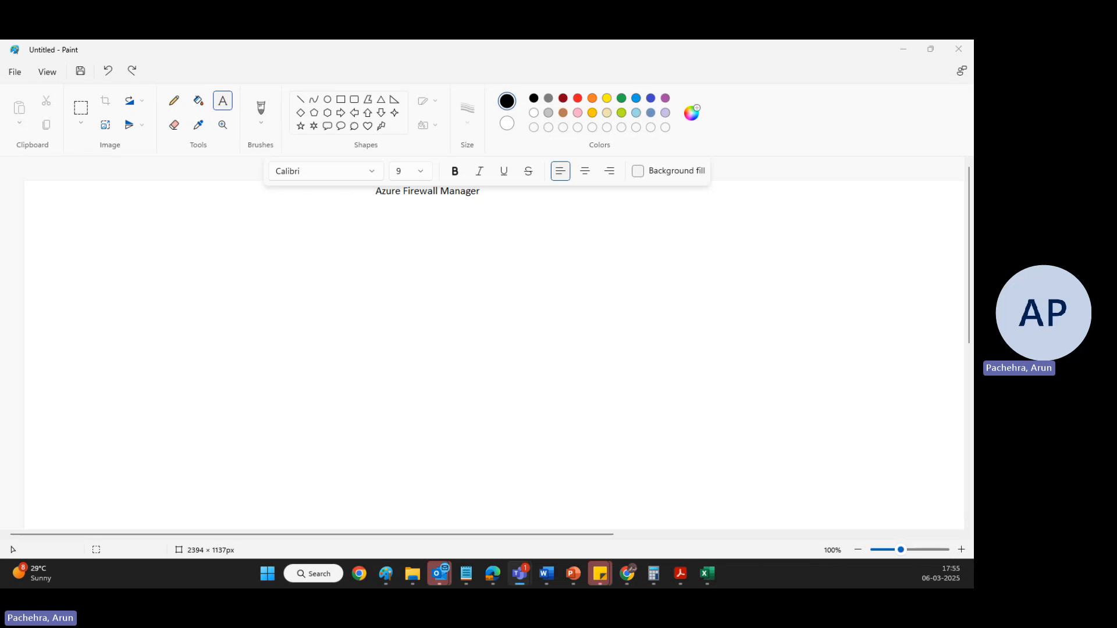
{"action": "left_click", "coordinate": [475, 236]}
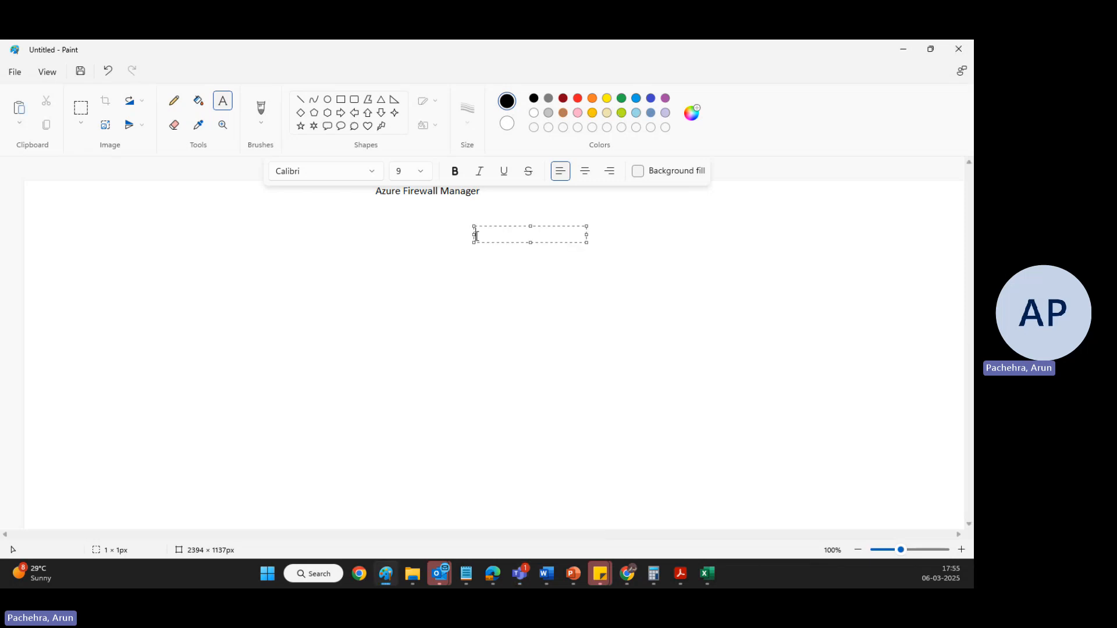
{"action": "left_click", "coordinate": [441, 270]}
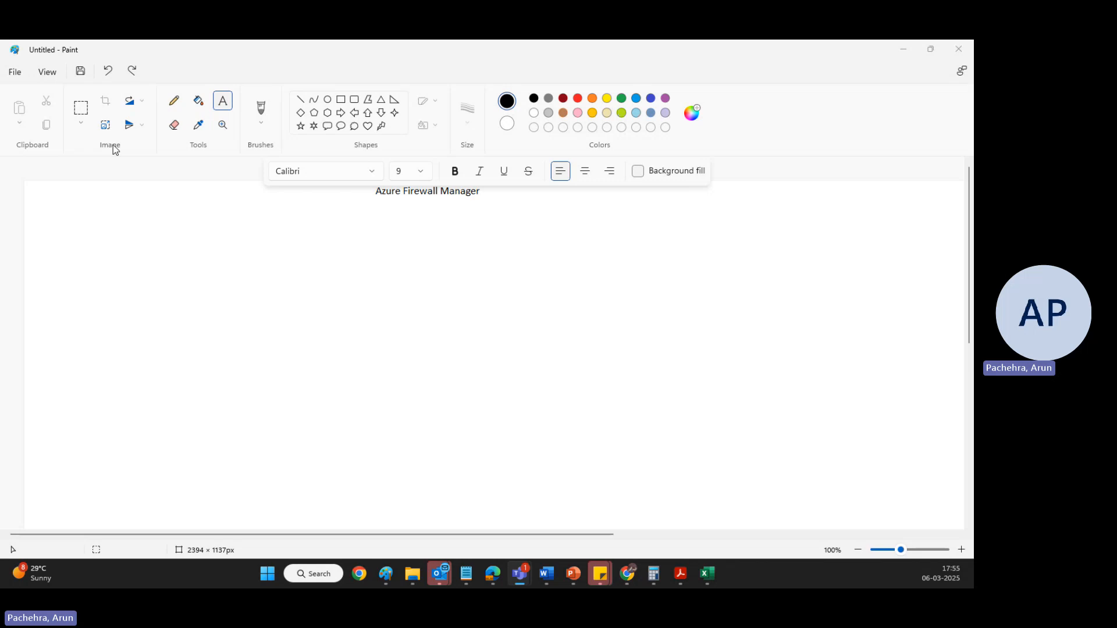
{"action": "left_click", "coordinate": [505, 252]}
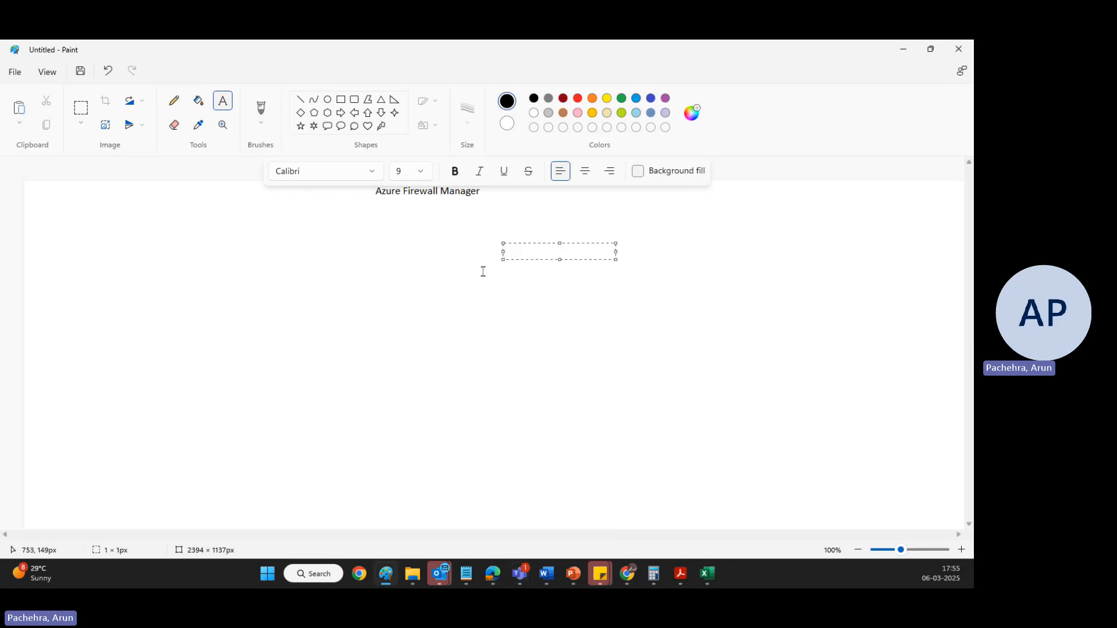
{"action": "left_click", "coordinate": [483, 271]}
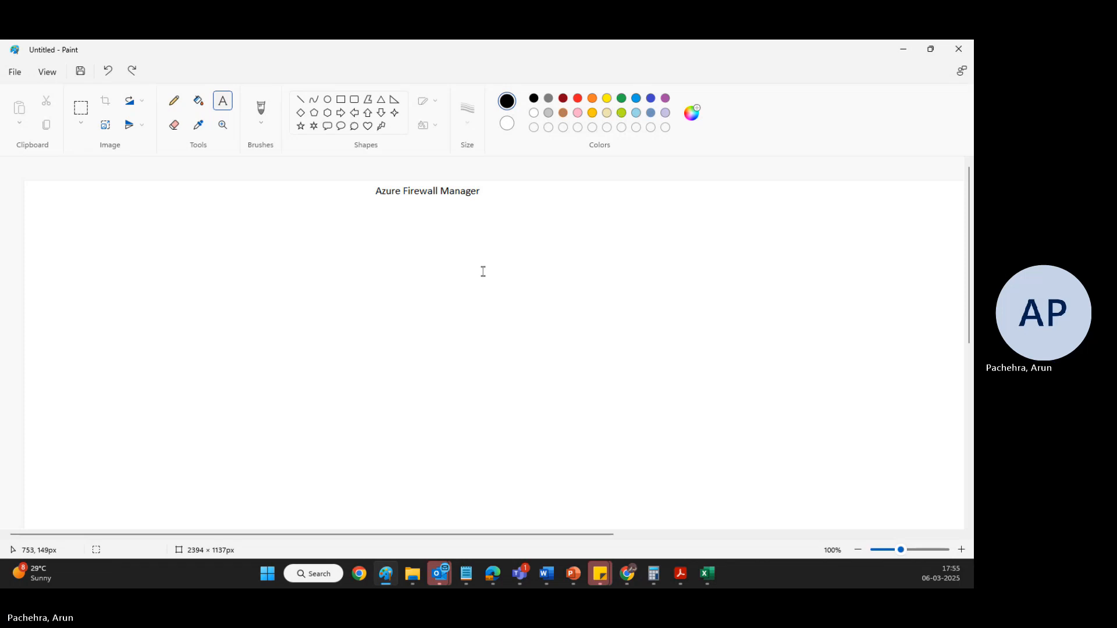
- Redo the three black rectangles stacked beside the Azure Firewall Manager title, including the repositioning of the middle one
{"action": "key", "text": "ctrl+y"}
{"action": "key", "text": "ctrl+y"}
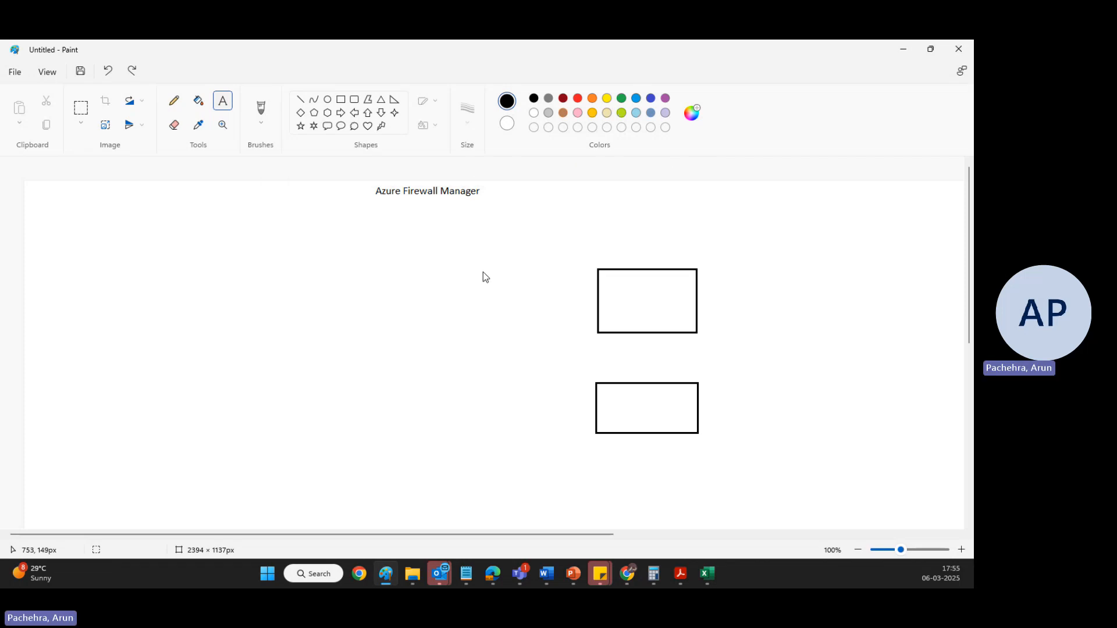
{"action": "key", "text": "ctrl+y"}
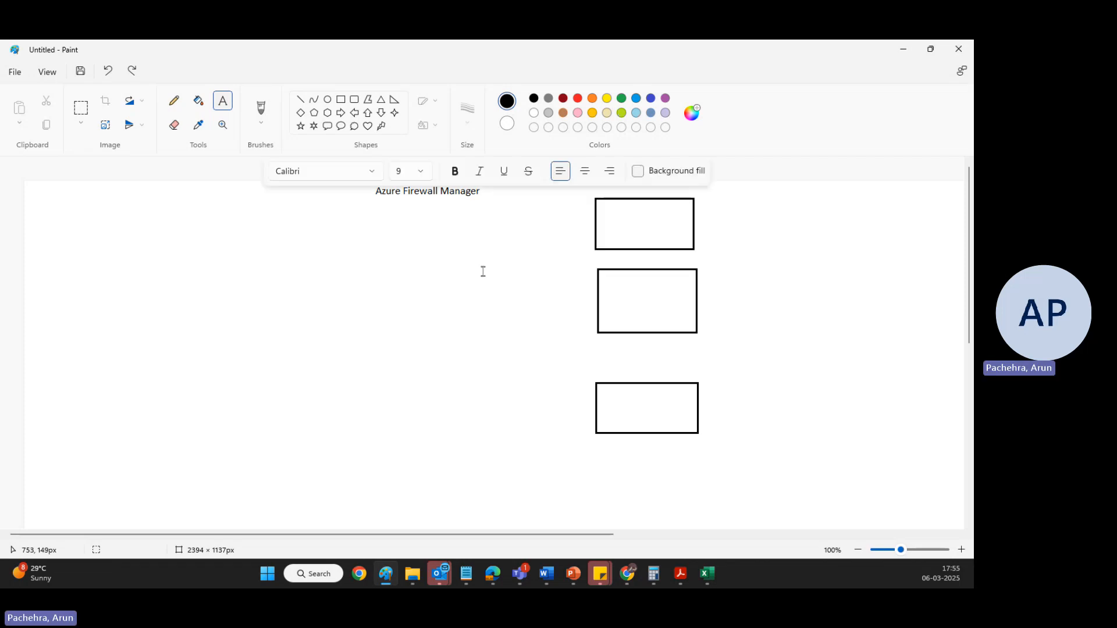
{"action": "key", "text": "ctrl+y"}
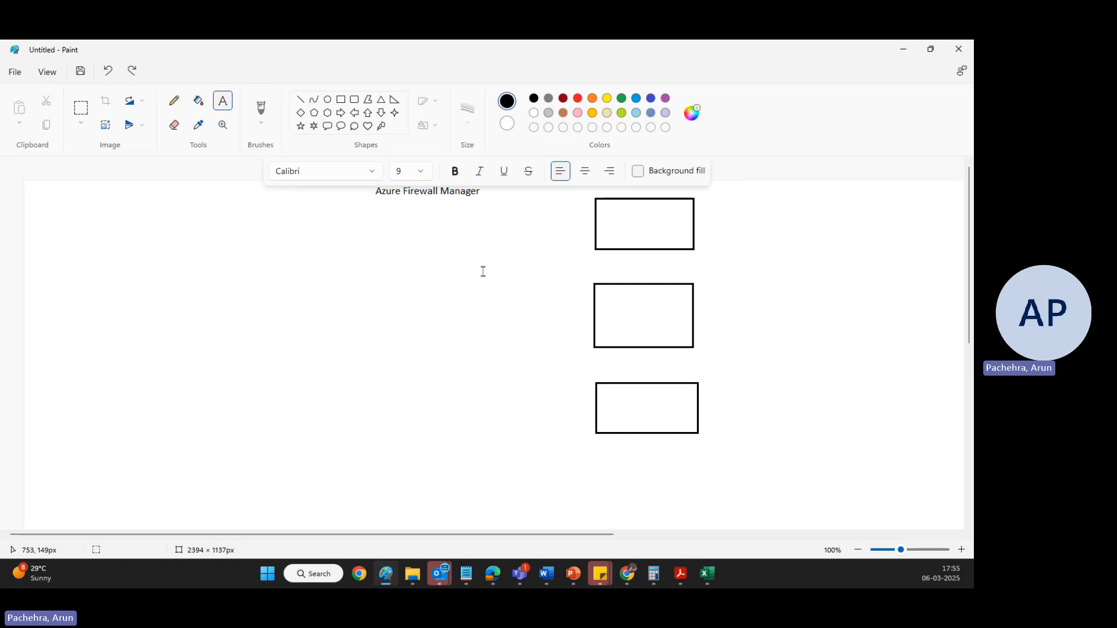
- Restore the region labels R-1, R-2 and R-3 beneath the three black rectangles
{"action": "key", "text": "ctrl+y"}
{"action": "type", "text": "R-2"}
{"action": "type", "text": "R-3"}
- Redo the red labels AFW-1, AFW-2 and AFW-3 inside the boxes and the tall red rectangle labelled AFW Manager
{"action": "key", "text": "ctrl+y"}
{"action": "key", "text": "ctrl+y"}
{"action": "key", "text": "ctrl+y"}
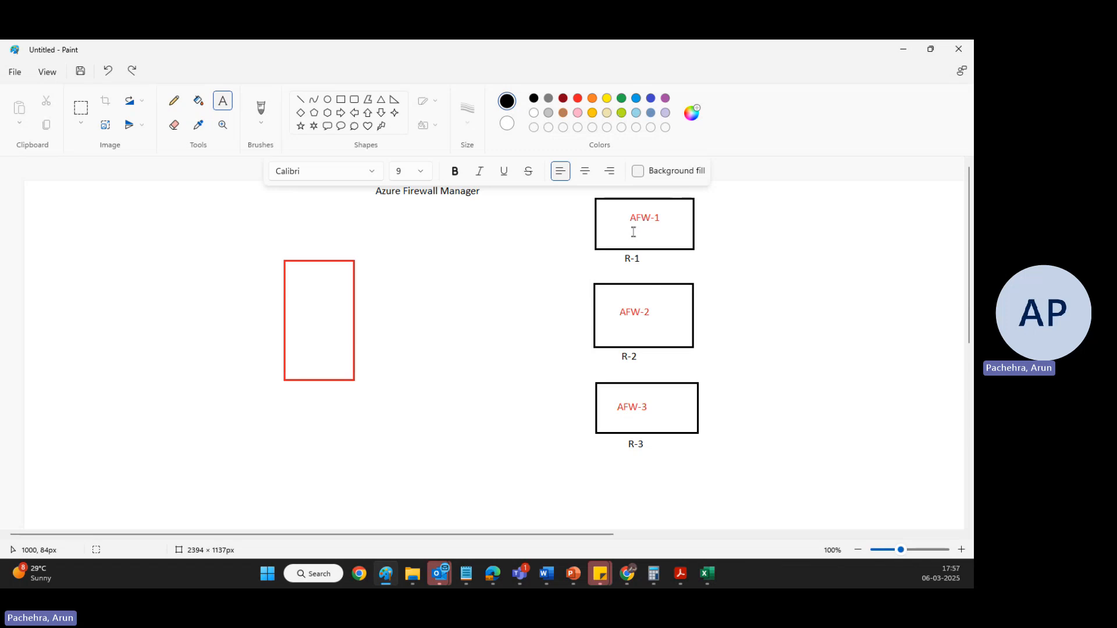
{"action": "key", "text": "ctrl+y"}
{"action": "left_click_drag", "start_coordinate": [269, 243], "coordinate": [369, 410]}
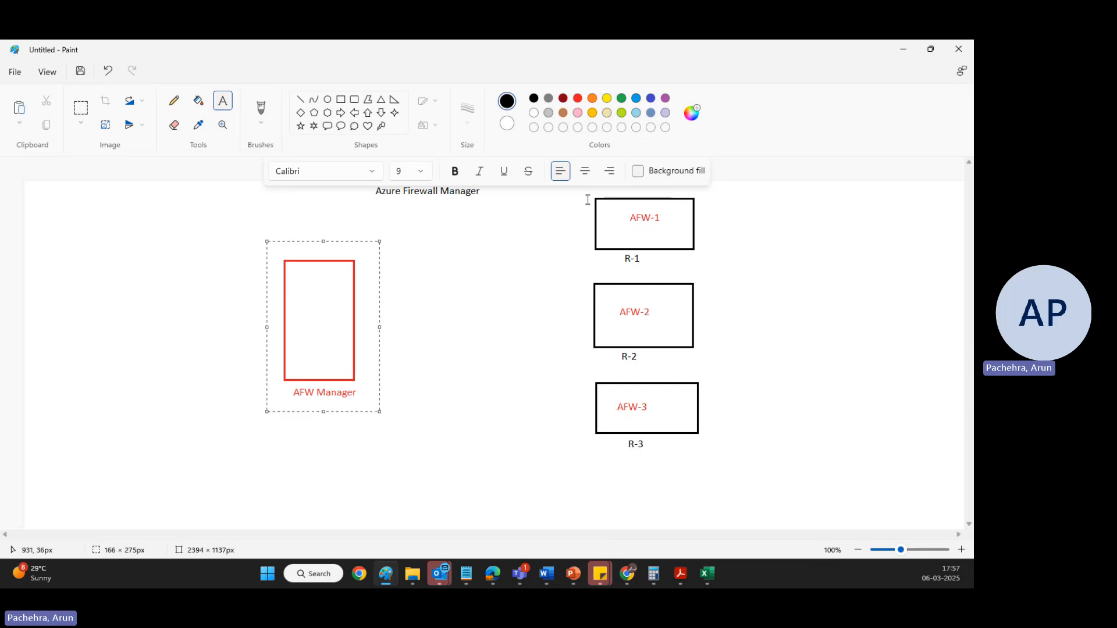
{"action": "left_click_drag", "start_coordinate": [581, 191], "coordinate": [692, 256]}
{"action": "left_click_drag", "start_coordinate": [693, 256], "coordinate": [695, 256]}
{"action": "left_click", "coordinate": [736, 323]}
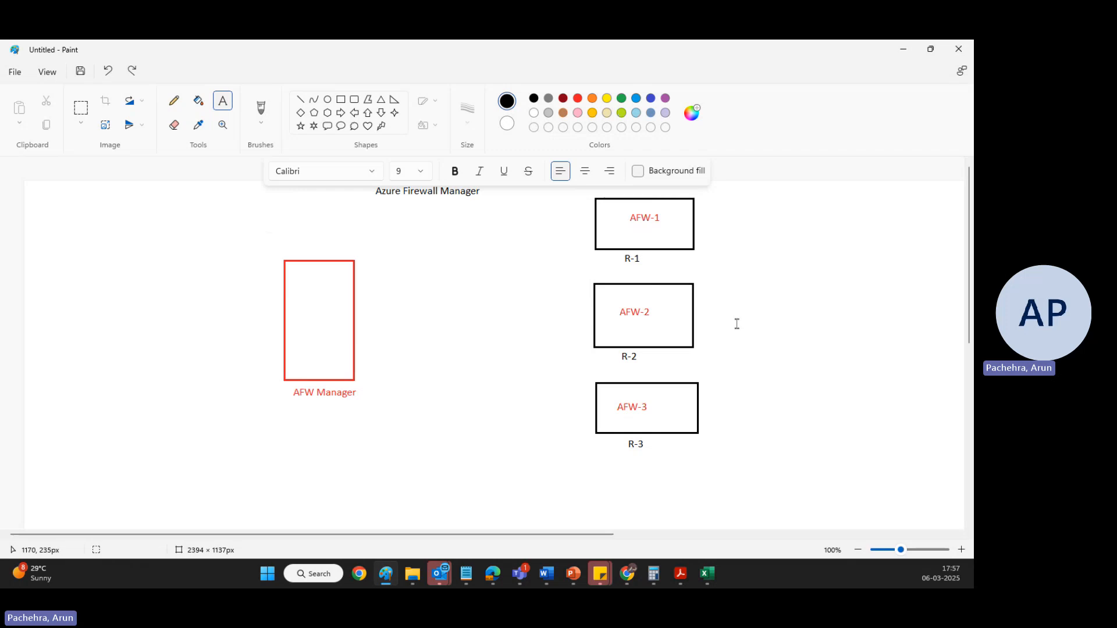
{"action": "left_click_drag", "start_coordinate": [269, 240], "coordinate": [370, 416]}
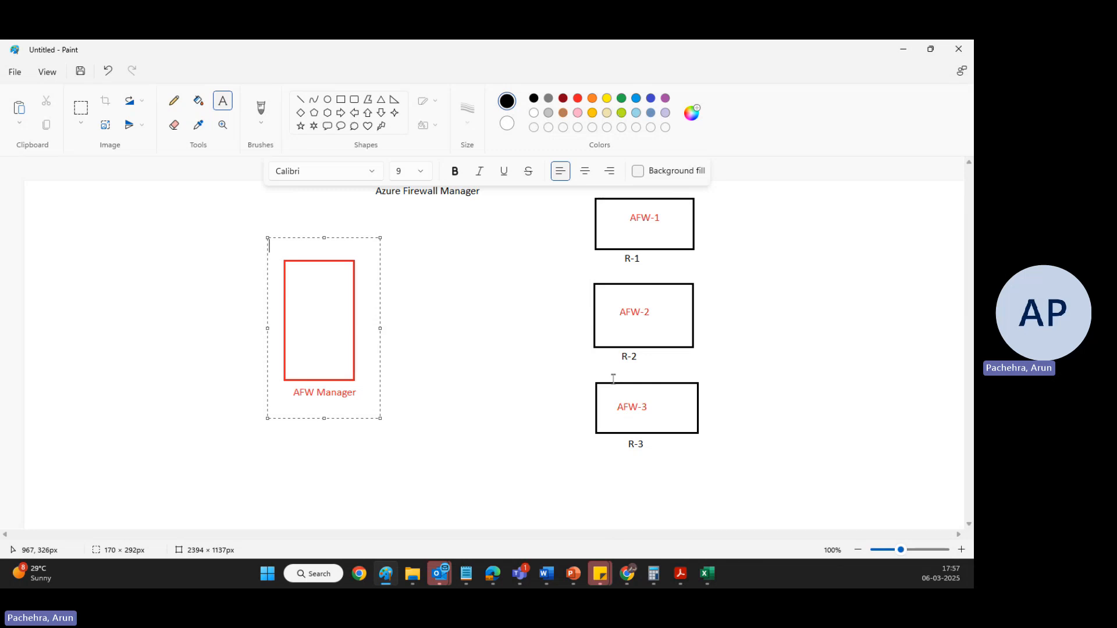
{"action": "key", "text": "ctrl+z"}
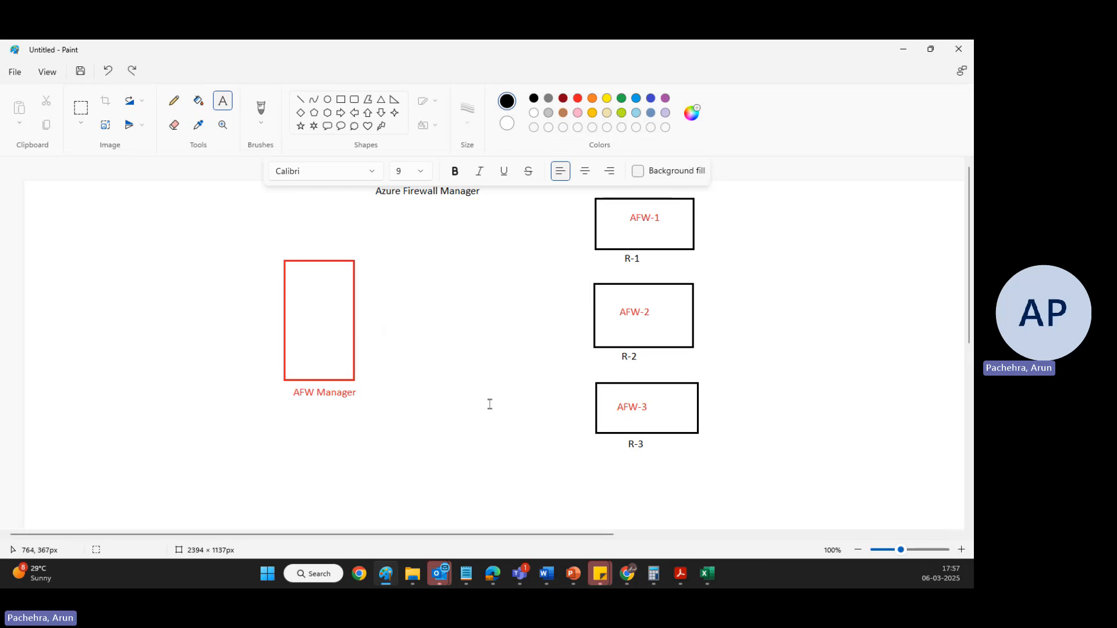
- Redo the green rectangle labelled Policies and the lines linking it to the AFW Manager rectangle and the AFW-1 box
{"action": "key", "text": "ctrl+y"}
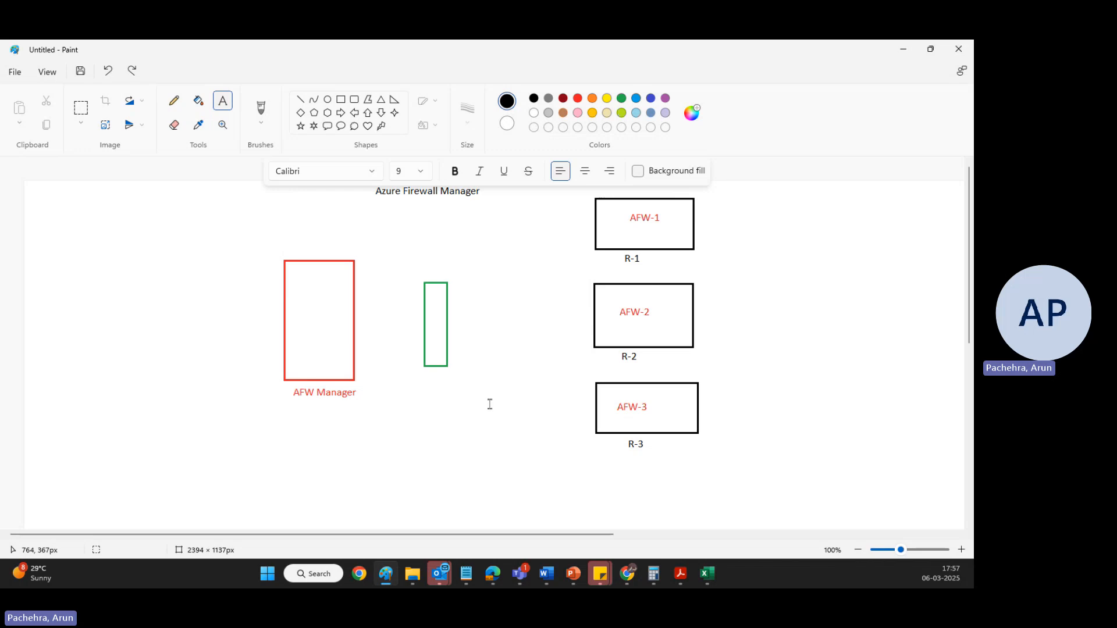
{"action": "key", "text": "ctrl+y"}
{"action": "key", "text": "ctrl+y"}
{"action": "key", "text": "ctrl+y"}
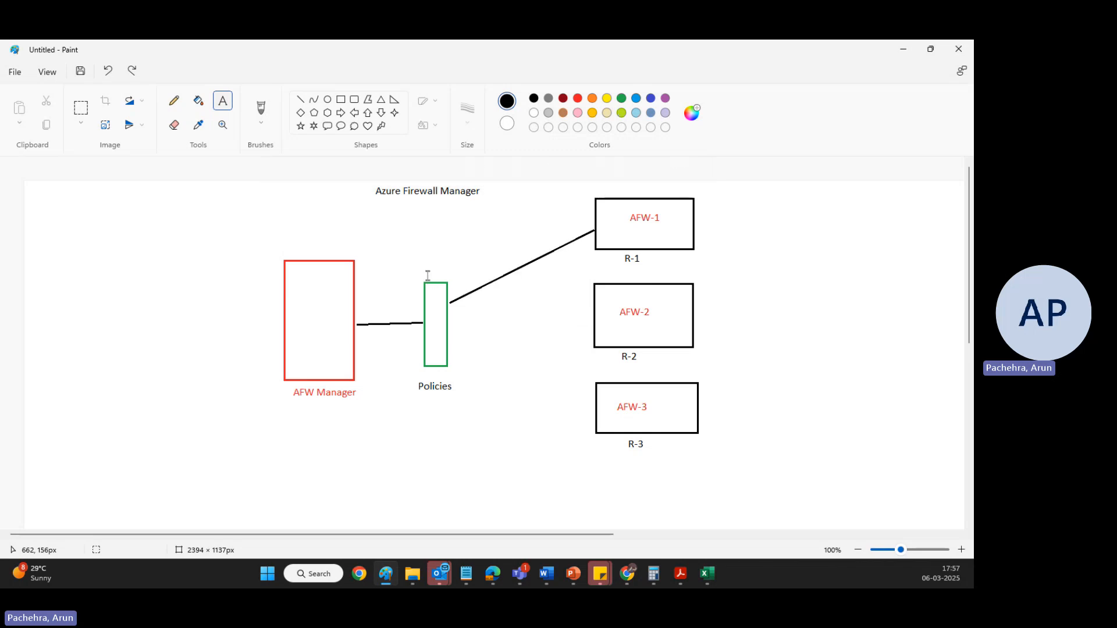
- Redo the lines from the Policies rectangle to AFW-2 and AFW-3 and the text "Centralized Managemnt" beneath it
{"action": "key", "text": "ctrl+y"}
{"action": "key", "text": "ctrl+y"}
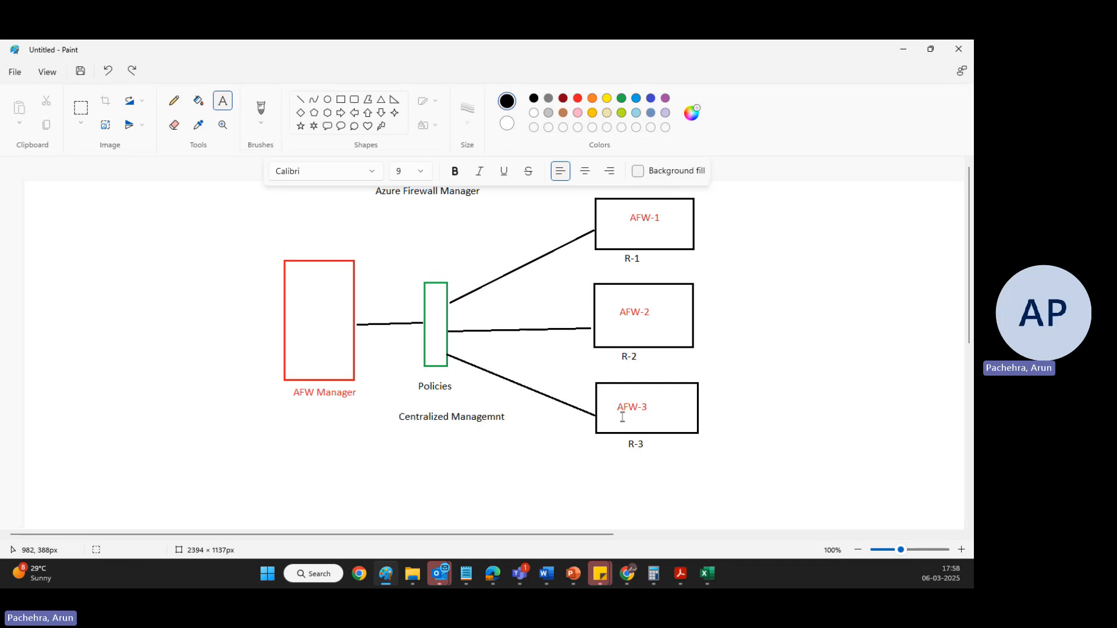
- Redo the small black and green rectangles over the connecting lines, their CP labels, and the GP label in the Policies rectangle
{"action": "key", "text": "ctrl+y"}
{"action": "key", "text": "ctrl+y"}
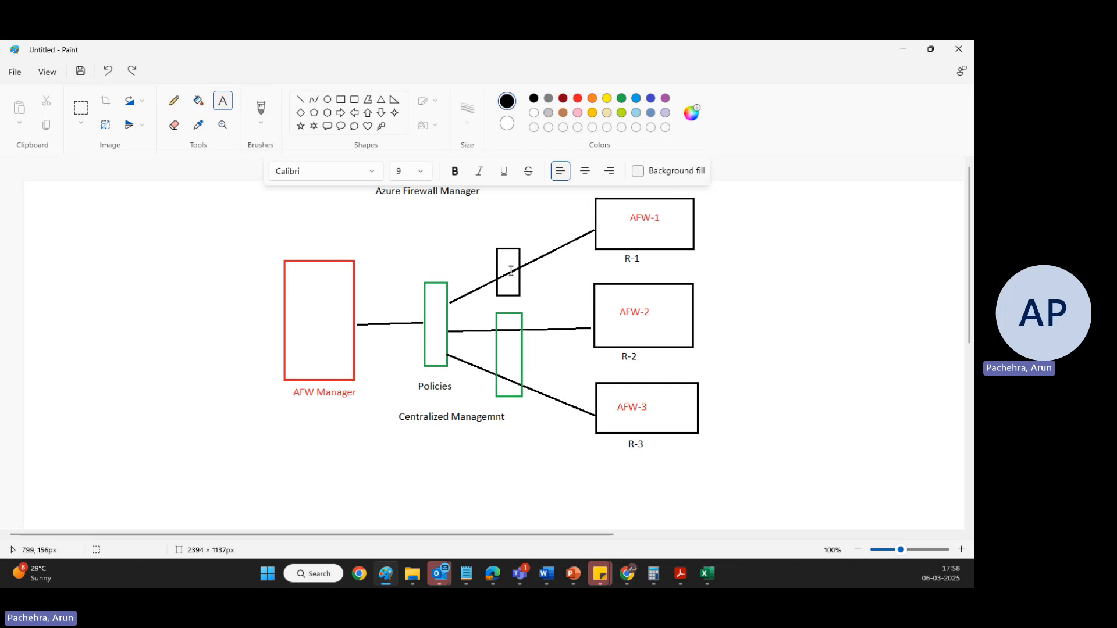
{"action": "key", "text": "ctrl+y"}
{"action": "key", "text": "ctrl+y"}
{"action": "key", "text": "ctrl+y"}
{"action": "left_click_drag", "start_coordinate": [399, 374], "coordinate": [469, 399]}
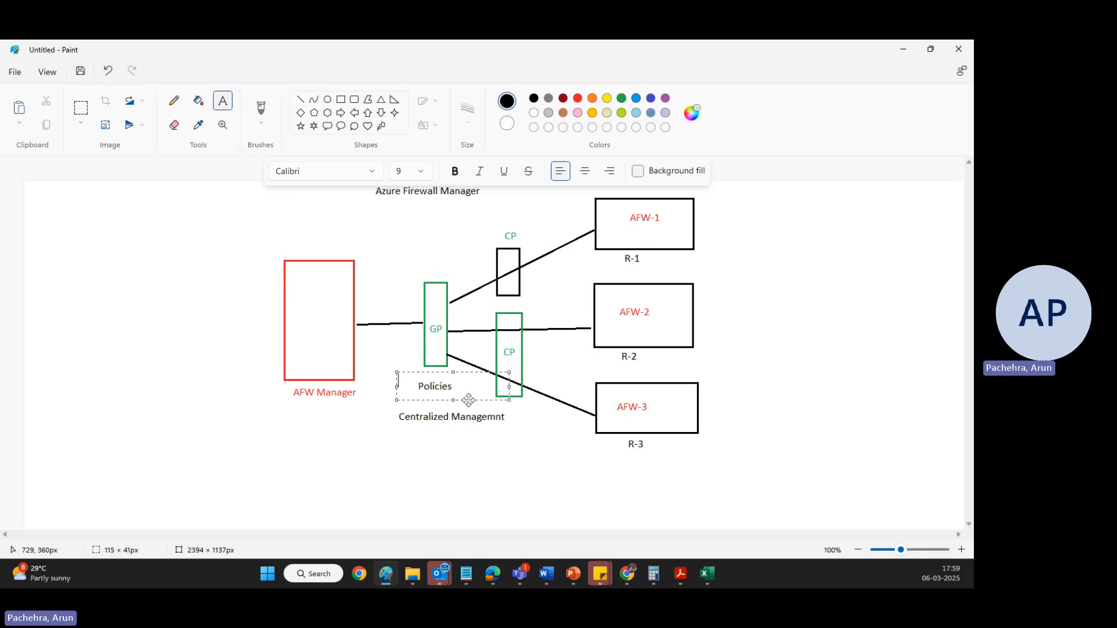
{"action": "left_click_drag", "start_coordinate": [623, 210], "coordinate": [683, 225]}
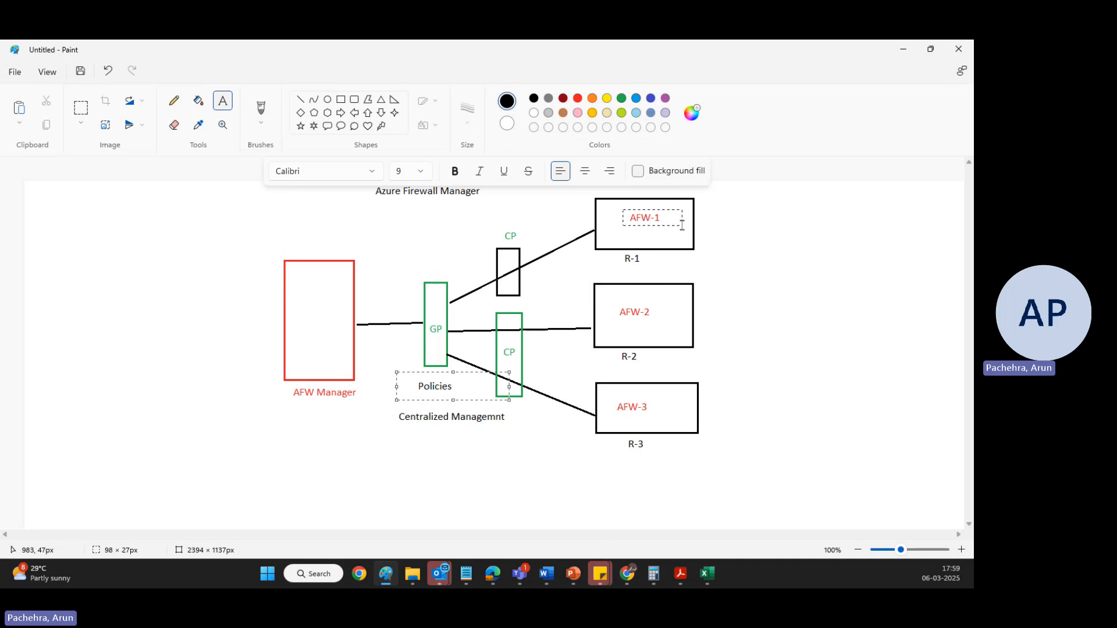